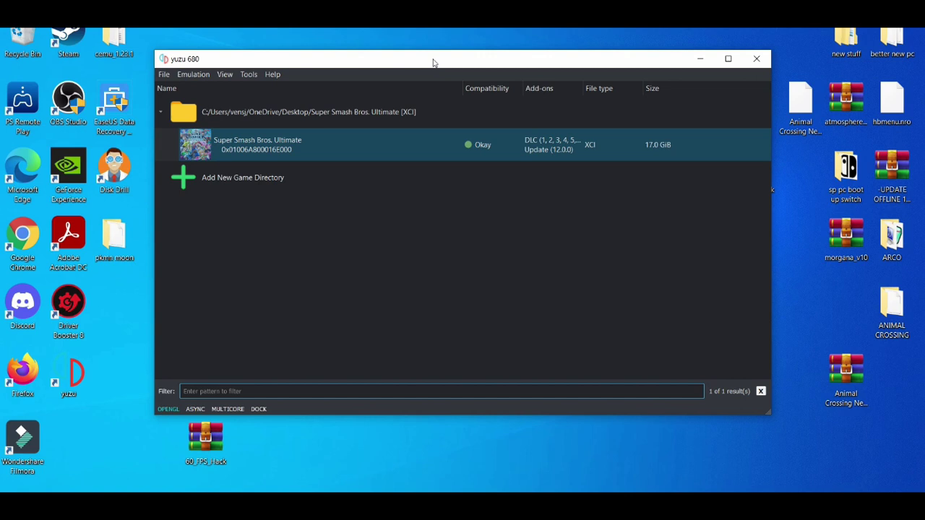
Move the emulator window aside and place the 60 FPS Hack folder in the free desktop area beside it
left_click_drag(434, 62, 346, 47)
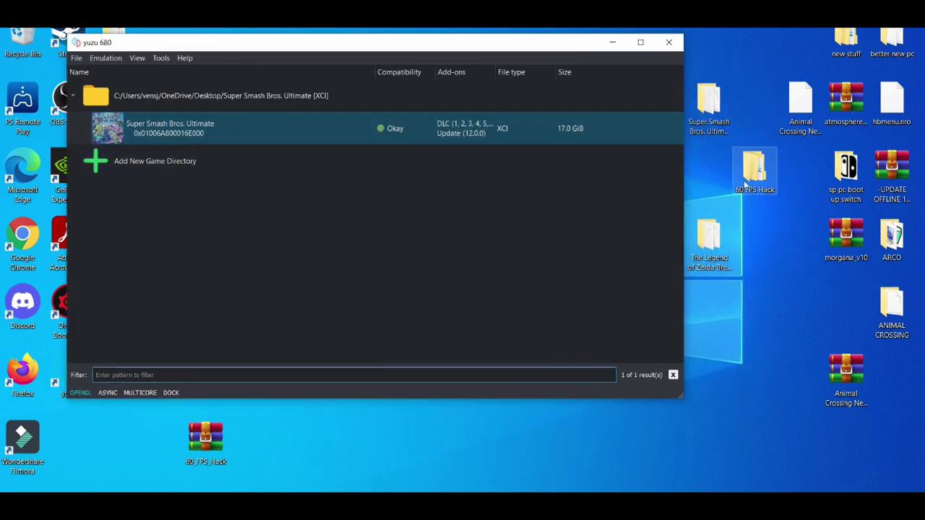
left_click_drag(755, 170, 737, 402)
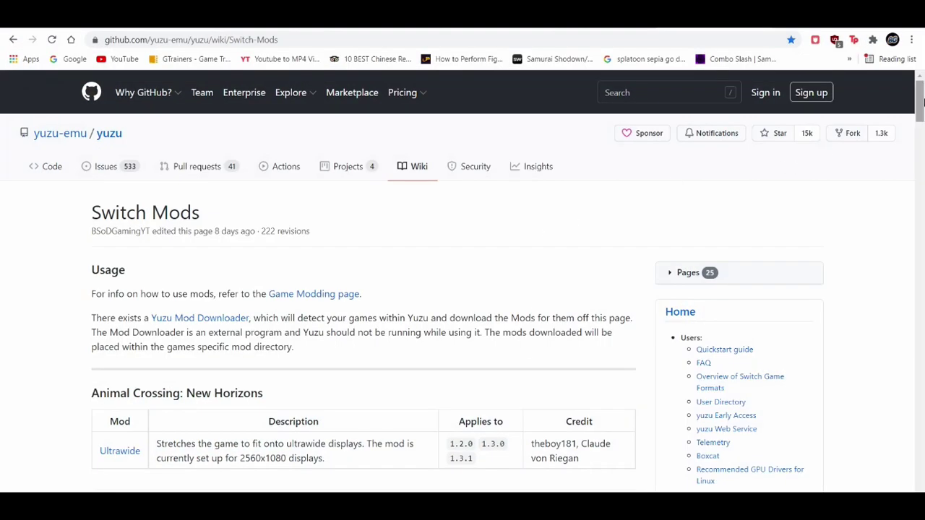
In the browser, look through the yuzu wiki's Switch Mods page for the mods offered per game
left_click_drag(921, 101, 919, 135)
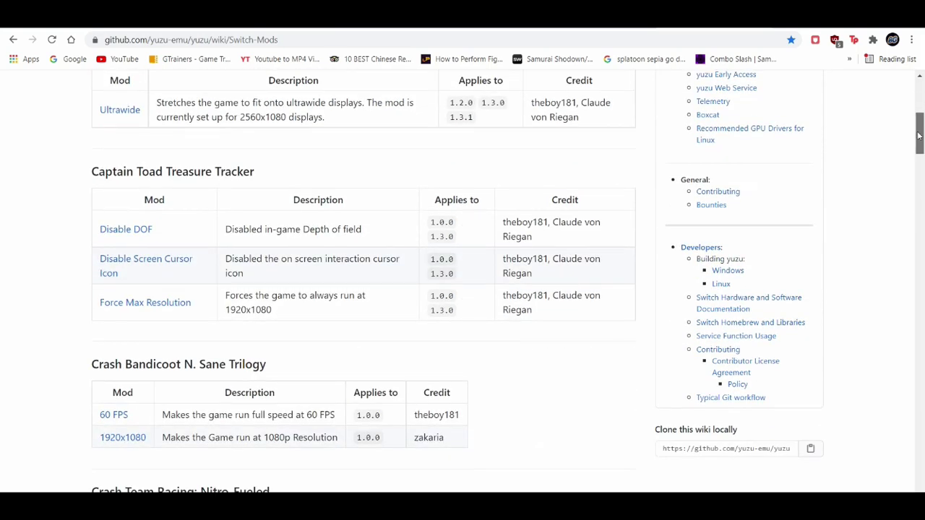
left_click_drag(918, 136, 919, 137)
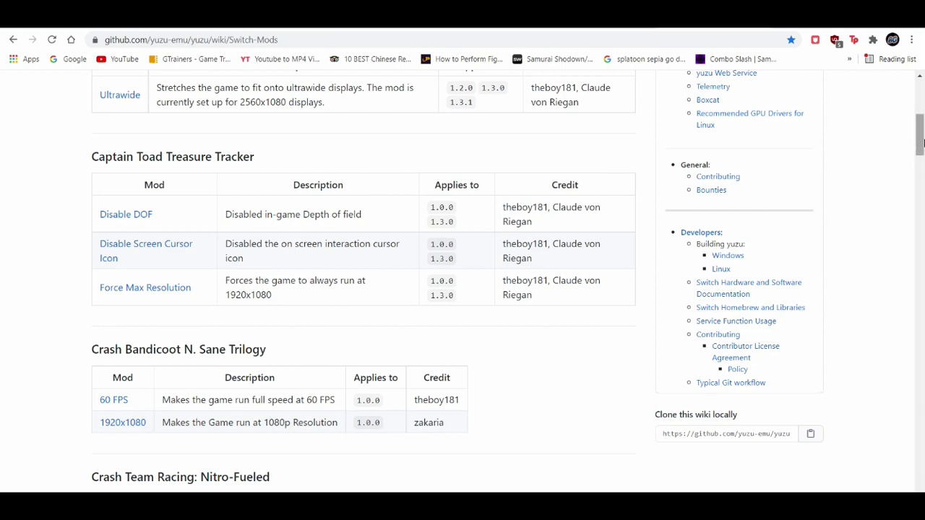
left_click_drag(922, 143, 922, 177)
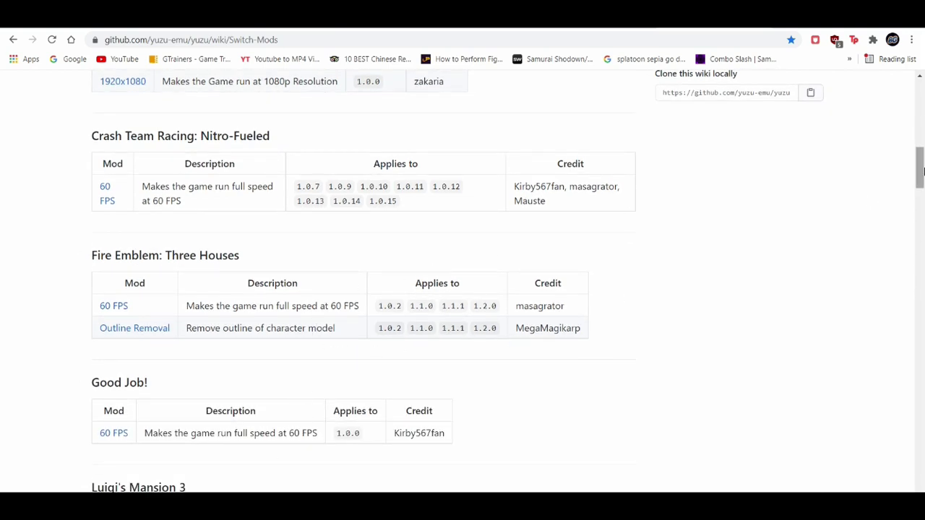
left_click_drag(920, 173, 922, 255)
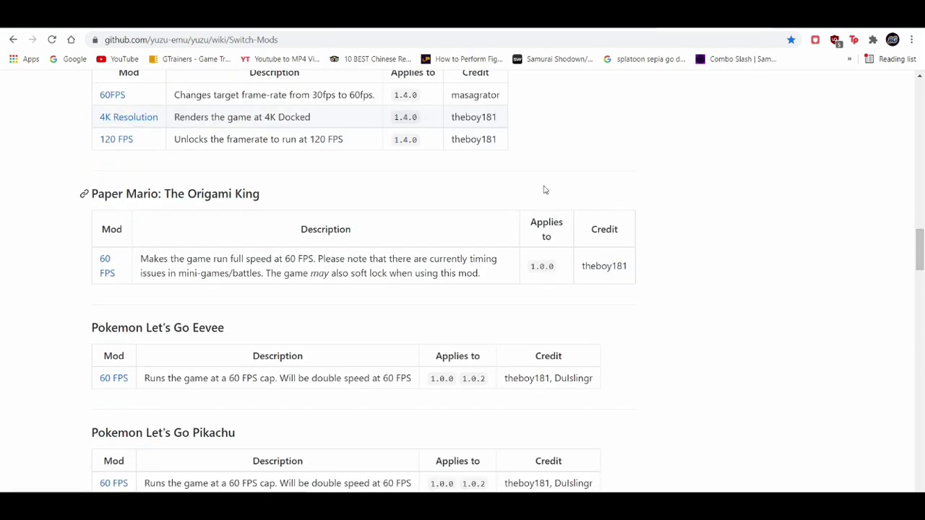
left_click_drag(922, 249, 922, 275)
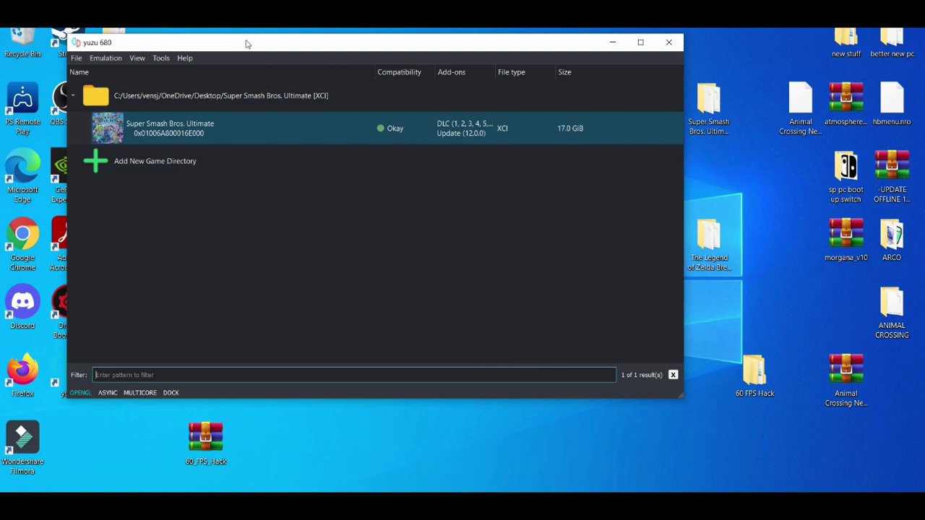
Back in yuzu, open the emulator's graphics configuration and select OpenGL as the API
left_click_drag(246, 44, 218, 42)
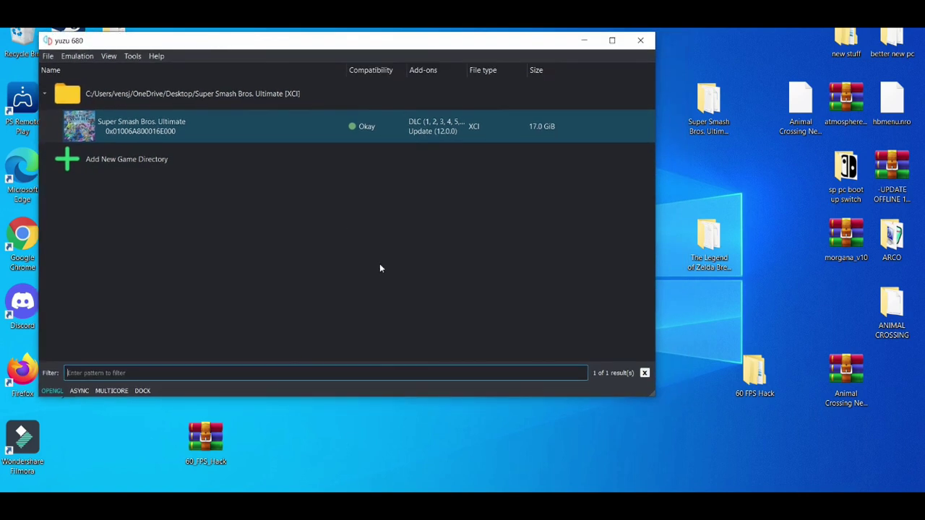
left_click(67, 56)
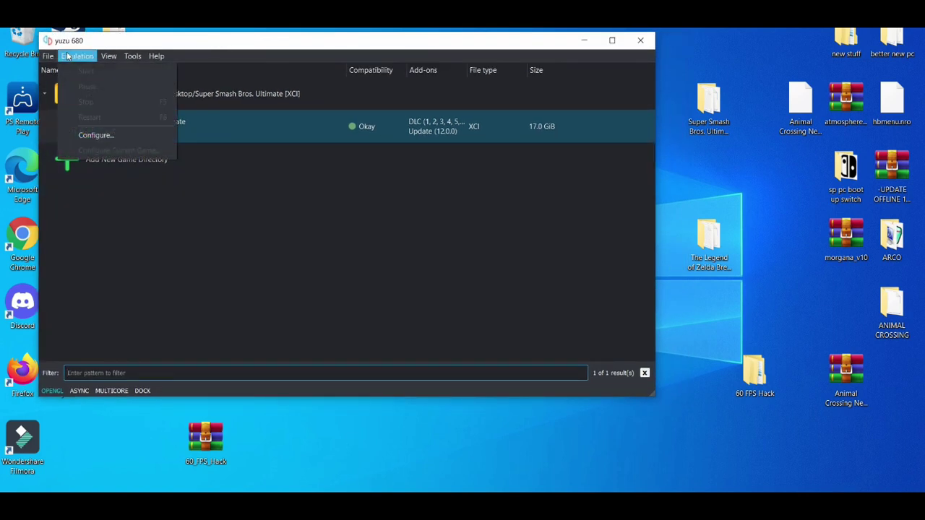
left_click(92, 136)
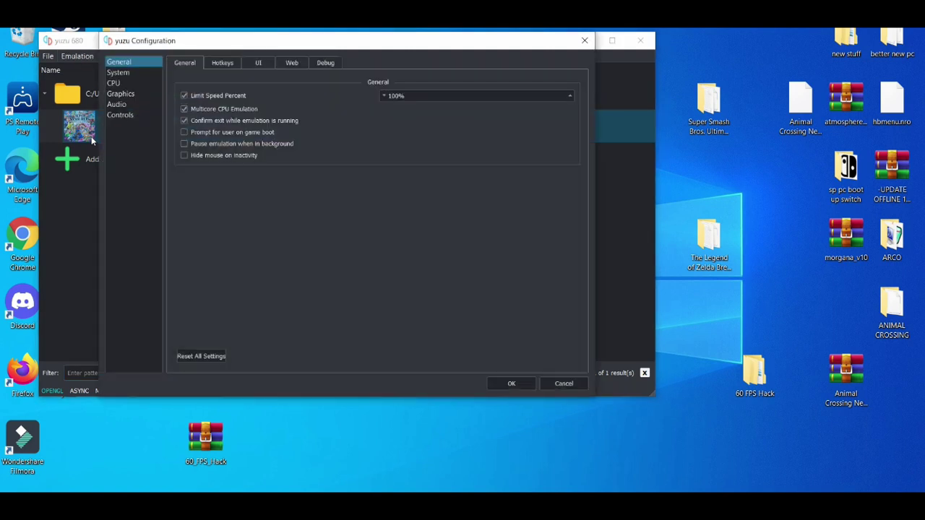
left_click(150, 96)
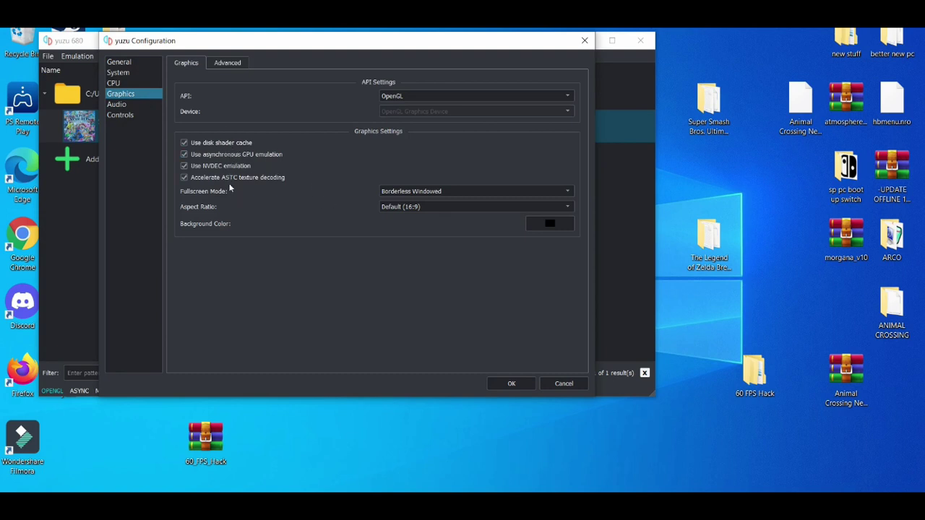
left_click(404, 95)
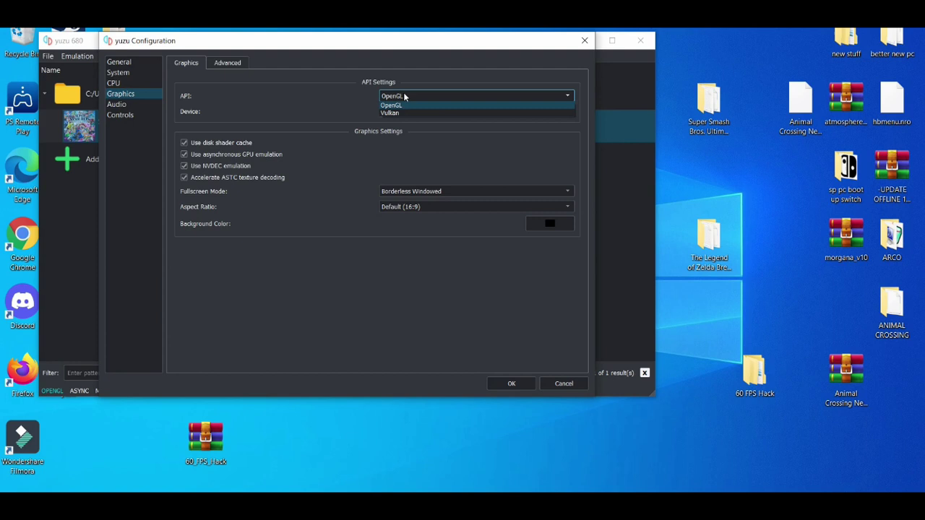
left_click(402, 107)
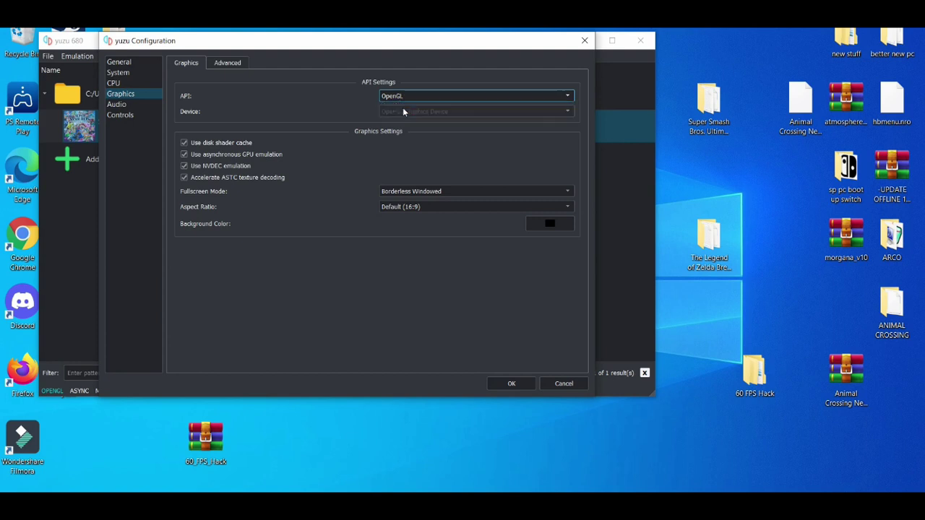
In the advanced graphics settings, select High for the accuracy level and Default for anisotropic filtering
left_click(239, 64)
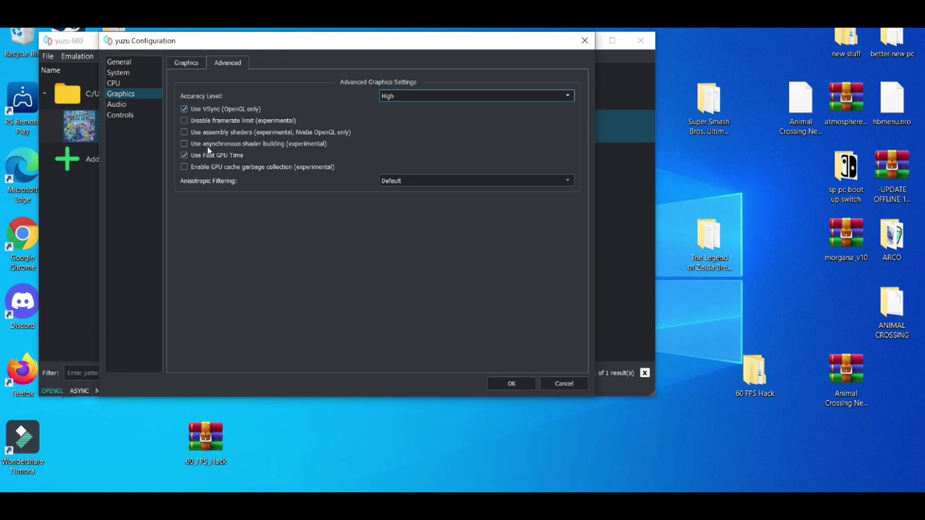
mouse_move(212, 125)
left_click(432, 99)
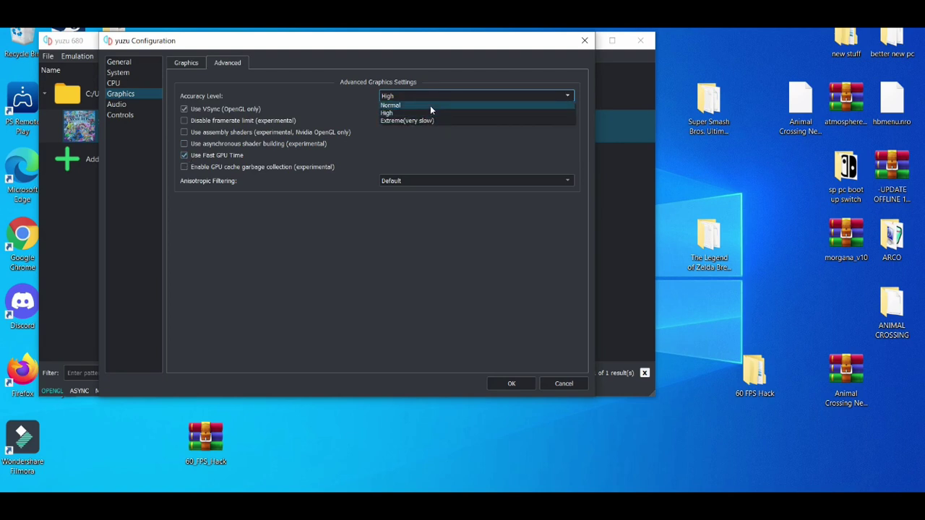
left_click(428, 113)
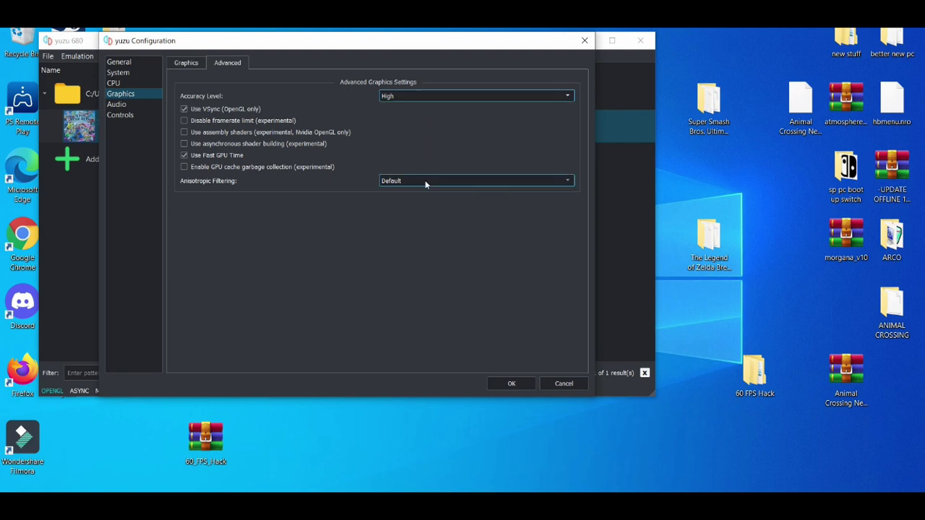
left_click(424, 181)
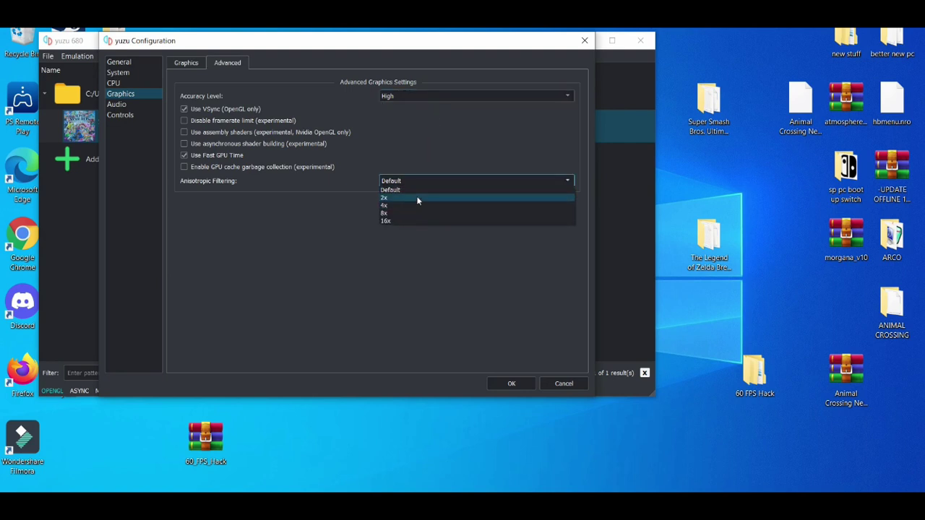
left_click(417, 189)
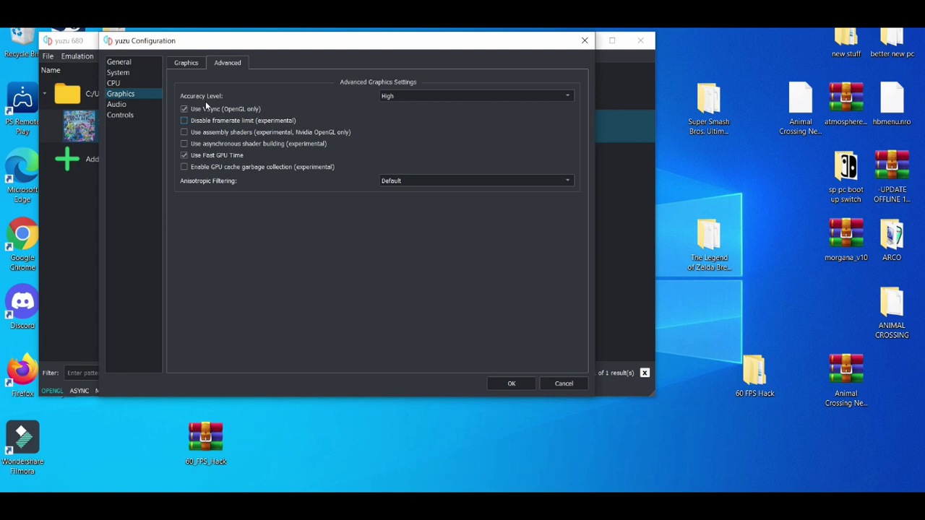
Review the audio output engine and device choices, leave both on auto, and save the configuration
left_click(196, 65)
left_click(156, 104)
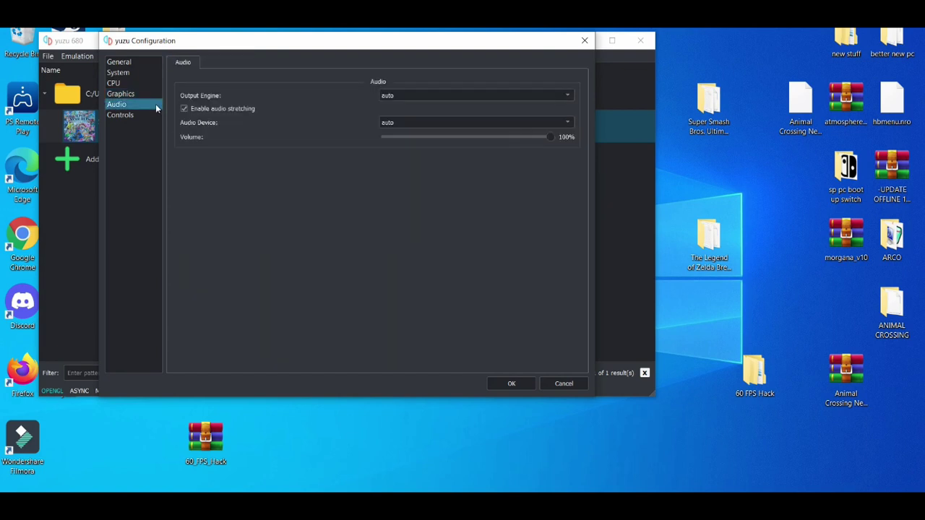
left_click(410, 125)
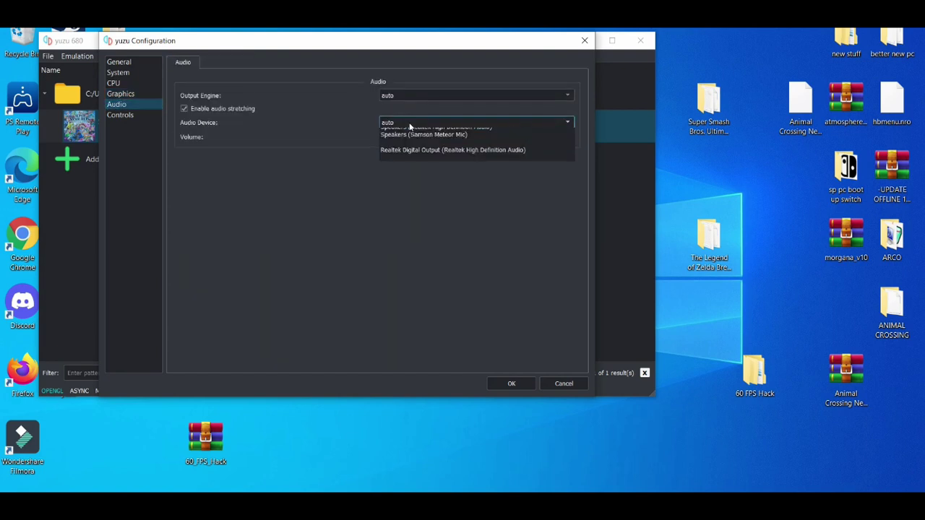
left_click(413, 94)
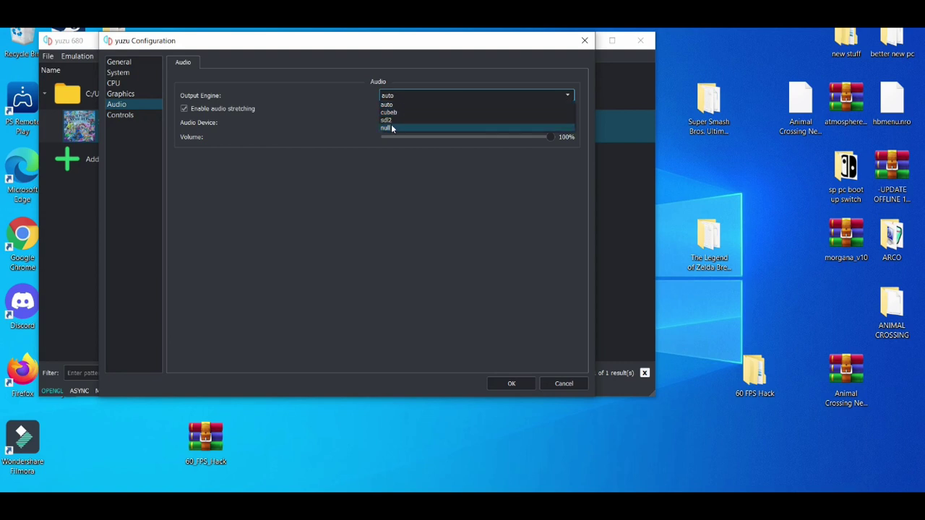
left_click(327, 116)
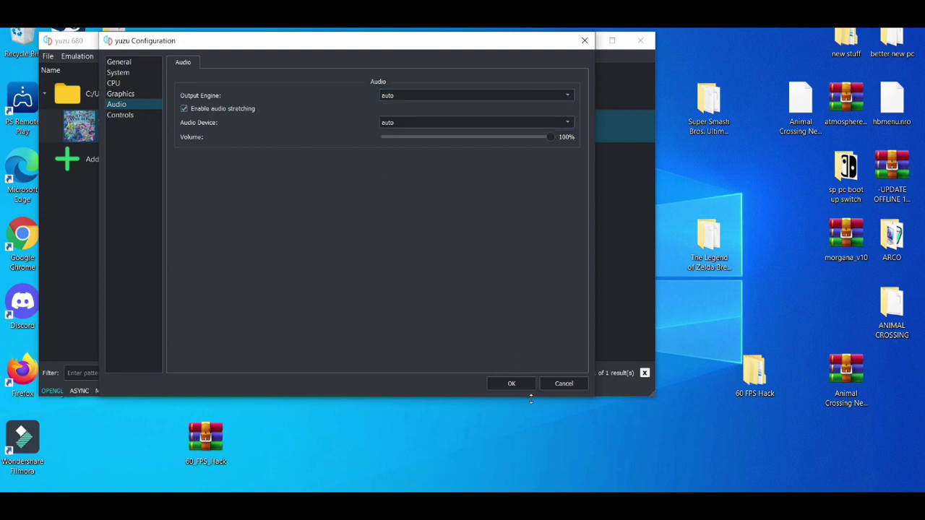
left_click(512, 384)
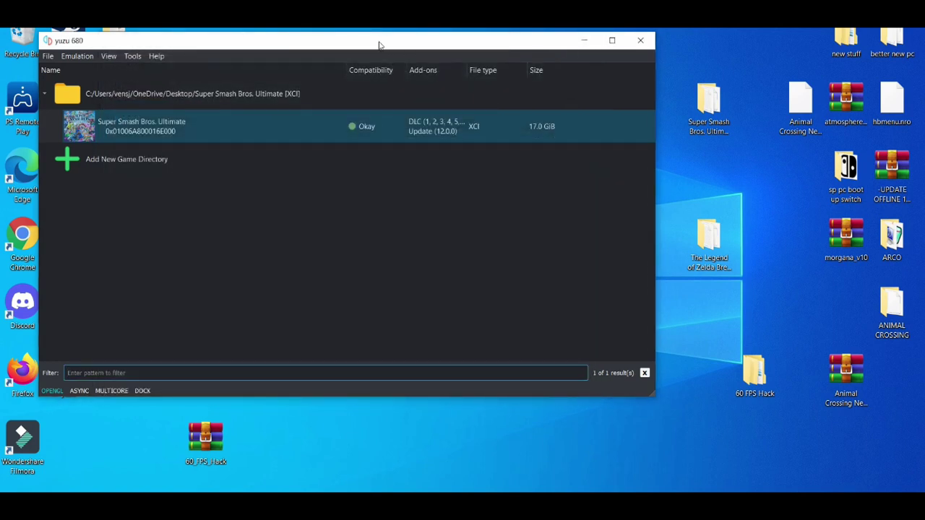
Move the 60 FPS Hack folder into the mod data location of Super Smash Bros. Ultimate and check its contents
left_click_drag(383, 41, 370, 42)
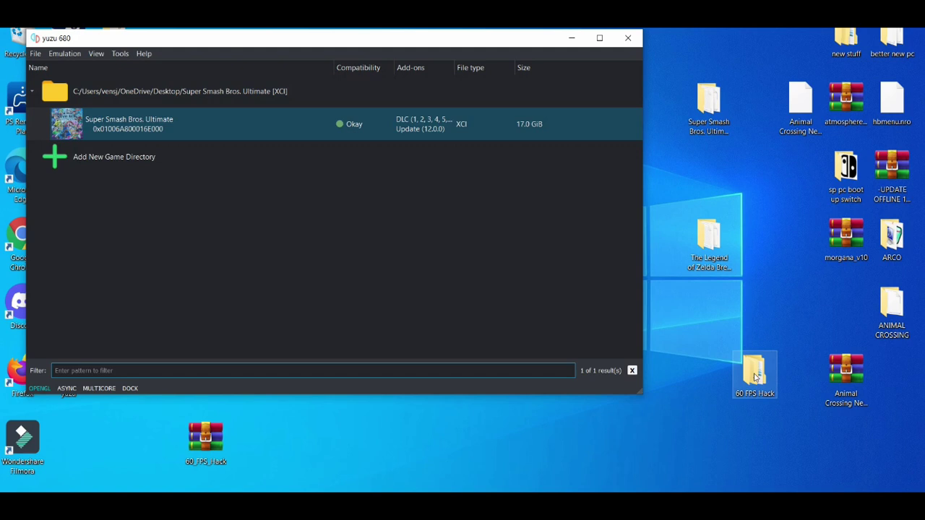
right_click(321, 130)
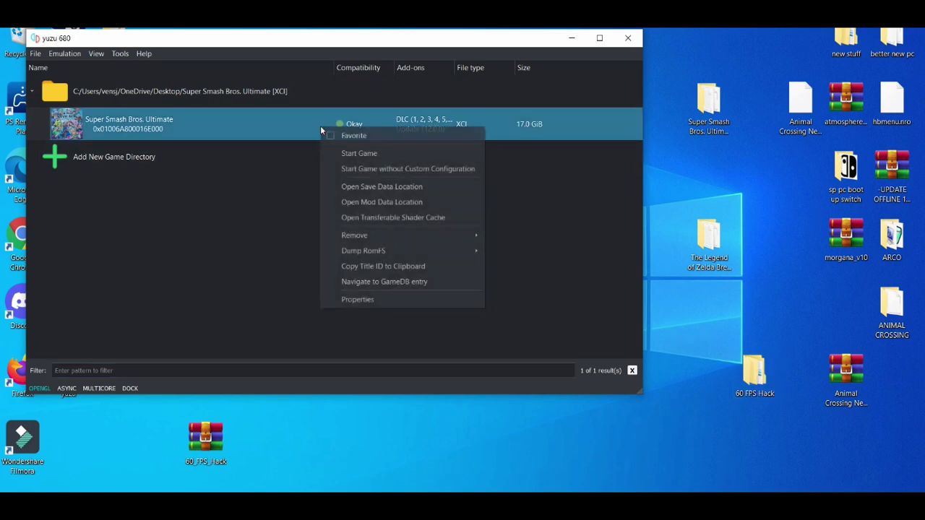
left_click(361, 202)
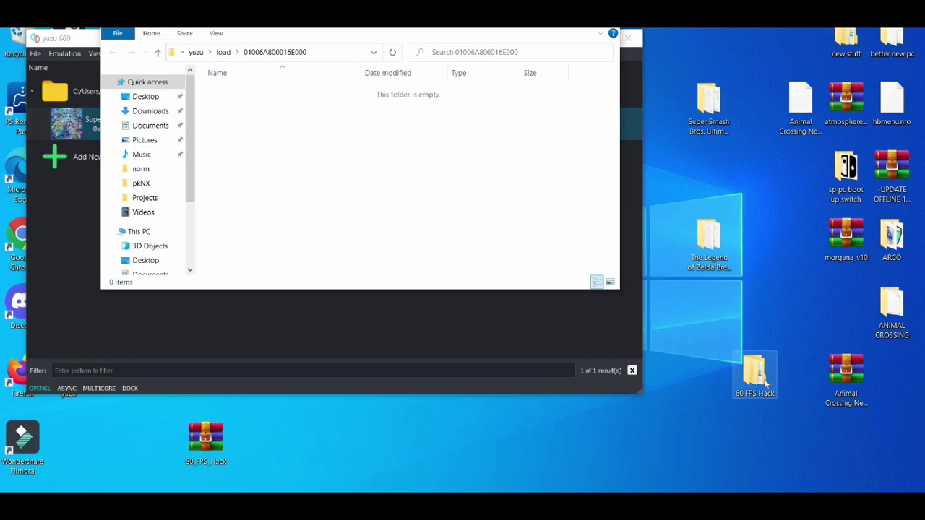
left_click_drag(755, 372, 326, 138)
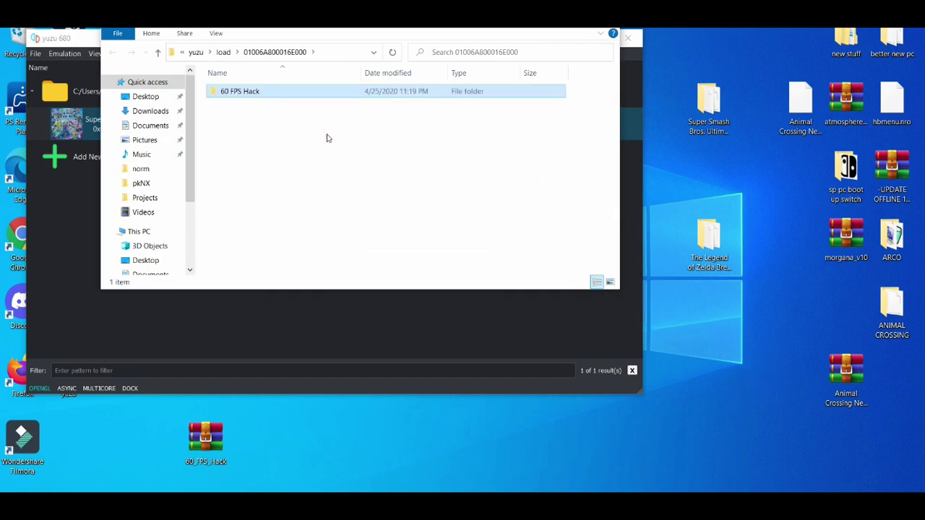
double_click(439, 93)
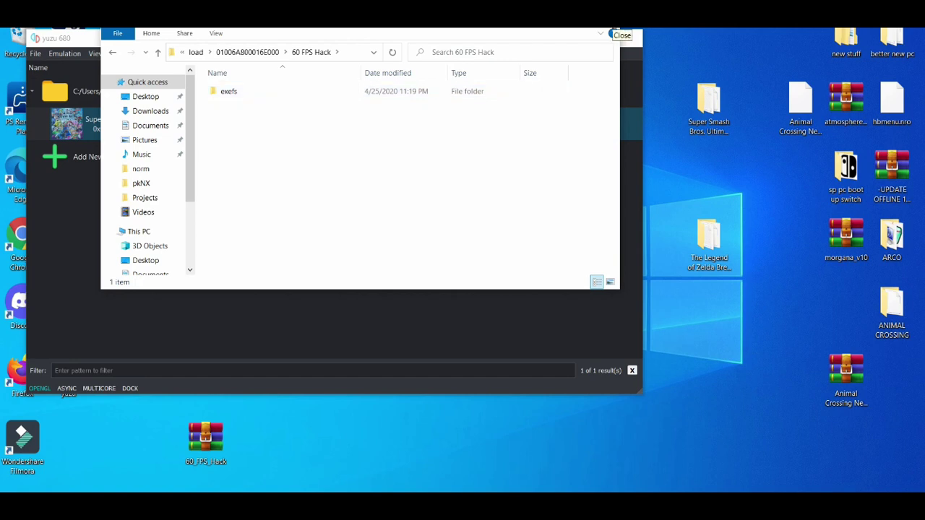
left_click(612, 33)
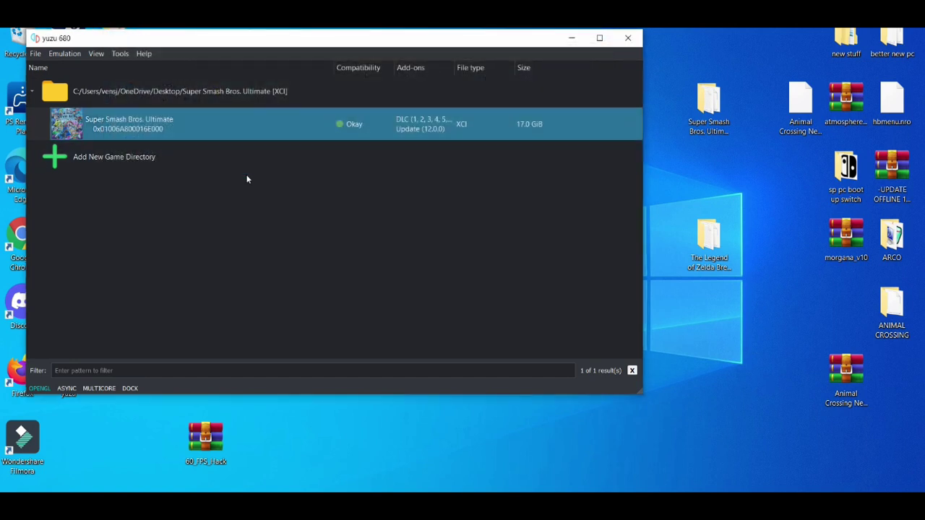
Check in the properties of Super Smash Bros. Ultimate whether the 60 FPS Hack add-on is enabled
right_click(184, 133)
left_click(224, 306)
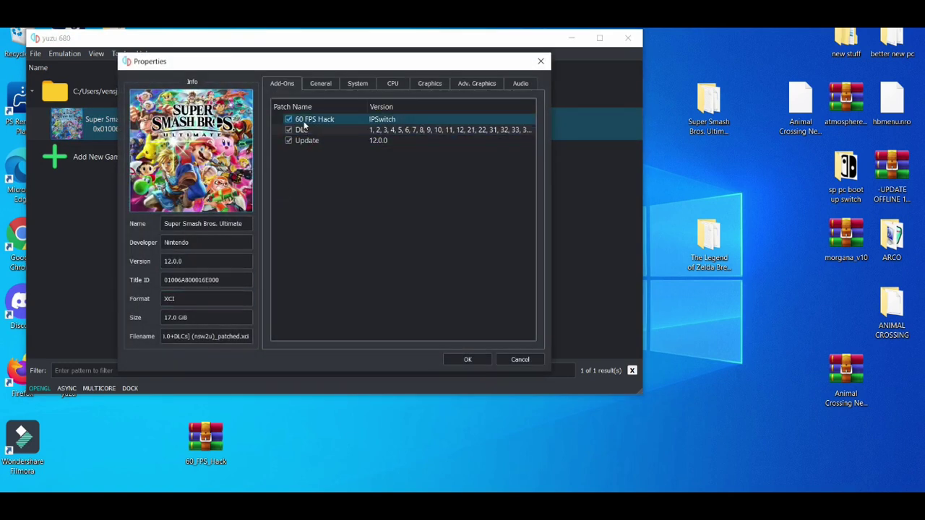
left_click(304, 123)
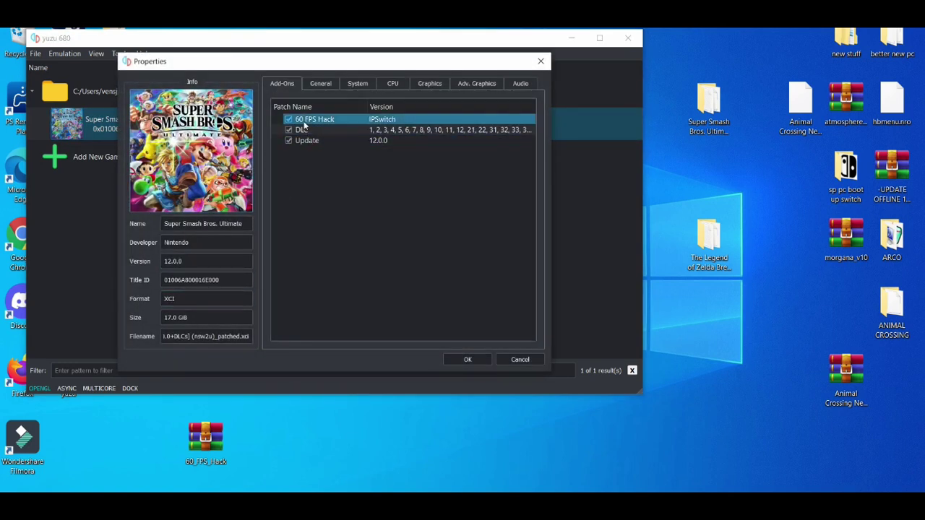
left_click(480, 356)
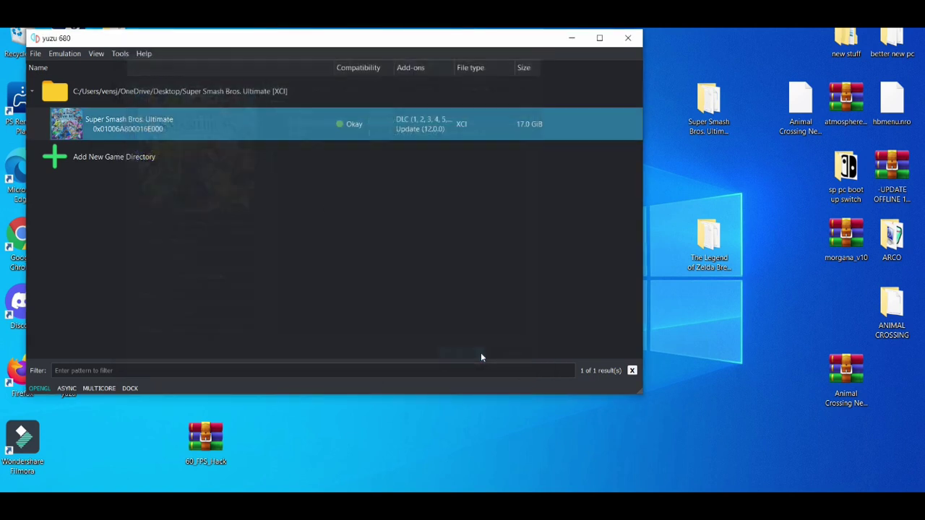
Review the game's add-on list once more, accept the properties, and minimize the emulator window
right_click(428, 128)
left_click(456, 307)
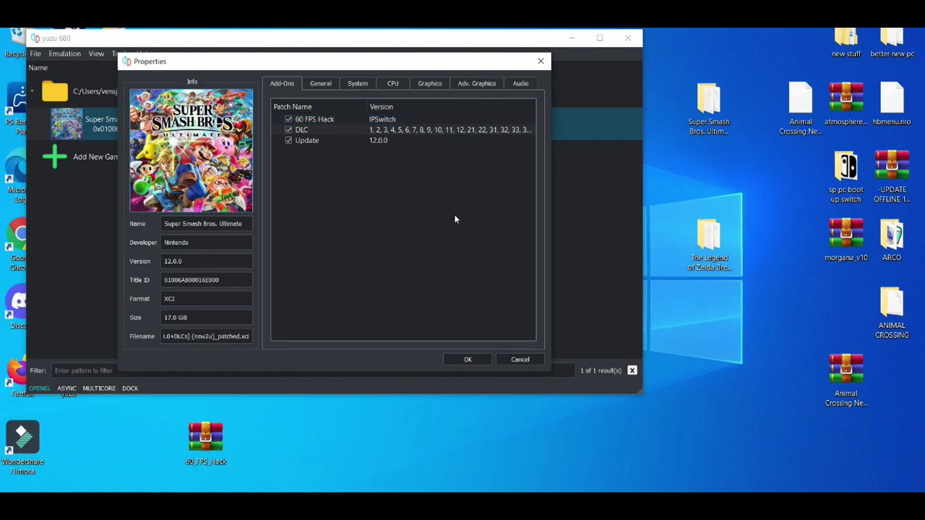
left_click(468, 359)
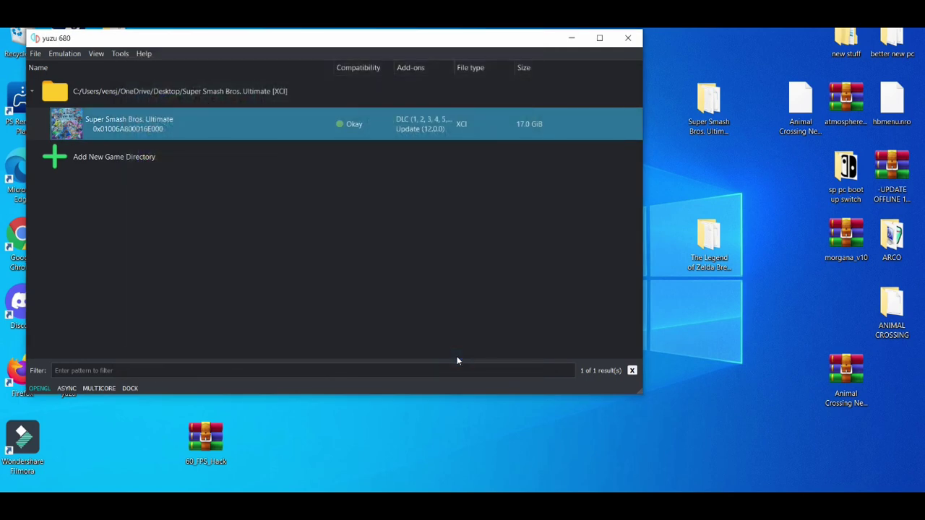
left_click(564, 41)
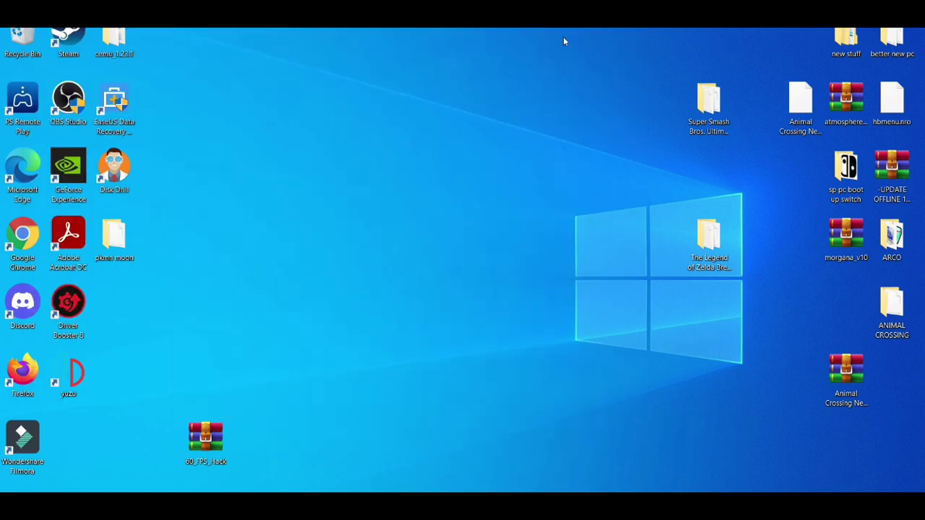
Open NVIDIA Control Panel, set the image settings to use the preference emphasizing Performance, and apply the change
right_click(337, 315)
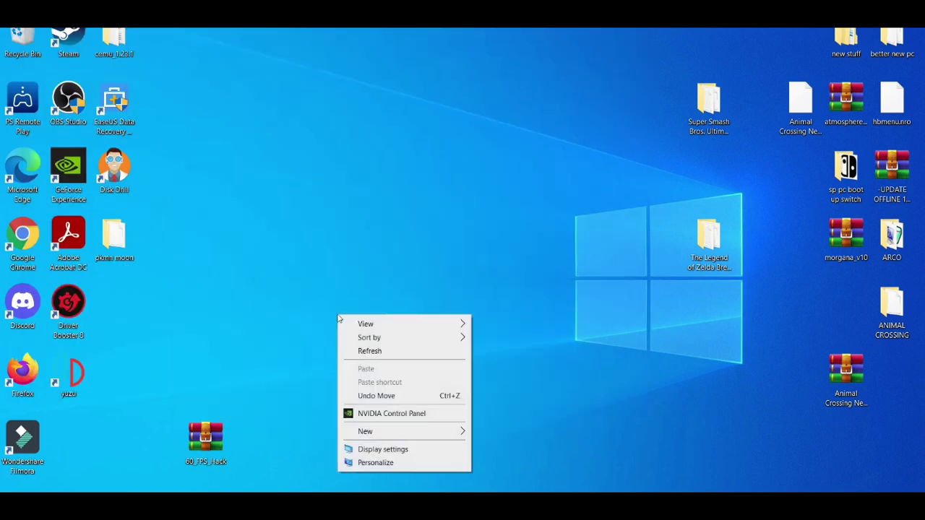
left_click(401, 412)
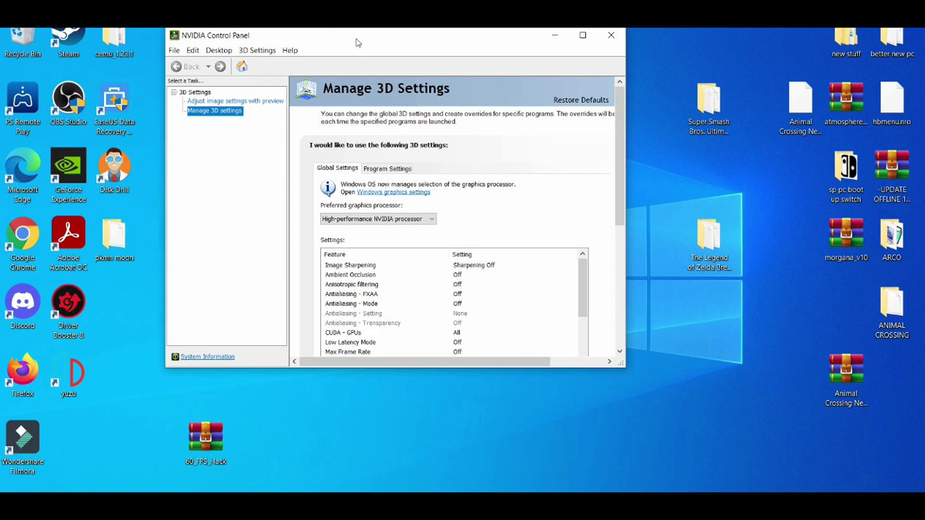
left_click_drag(367, 41, 392, 37)
left_click(247, 97)
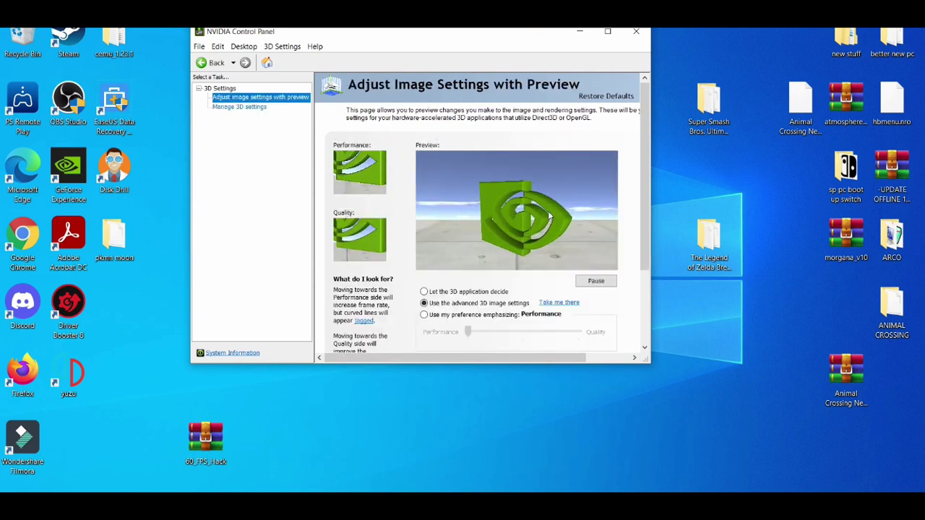
left_click(425, 315)
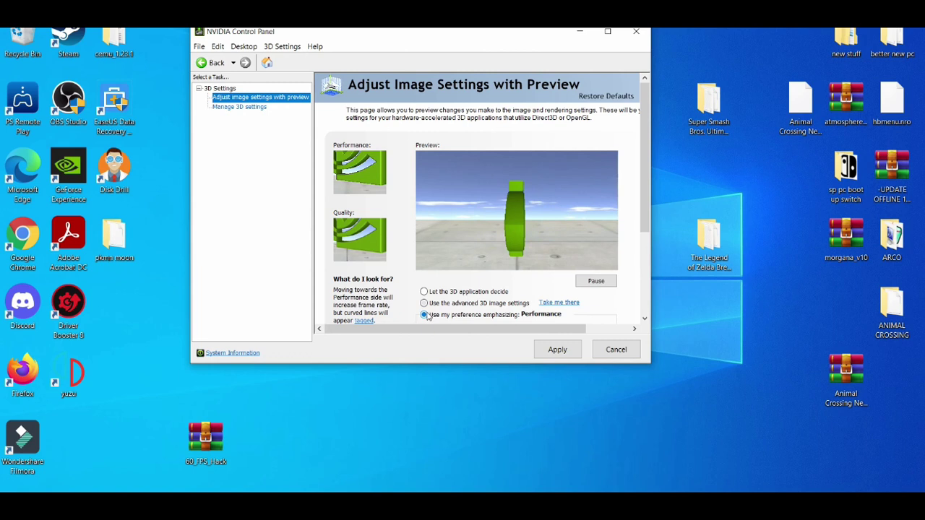
left_click_drag(646, 233, 647, 286)
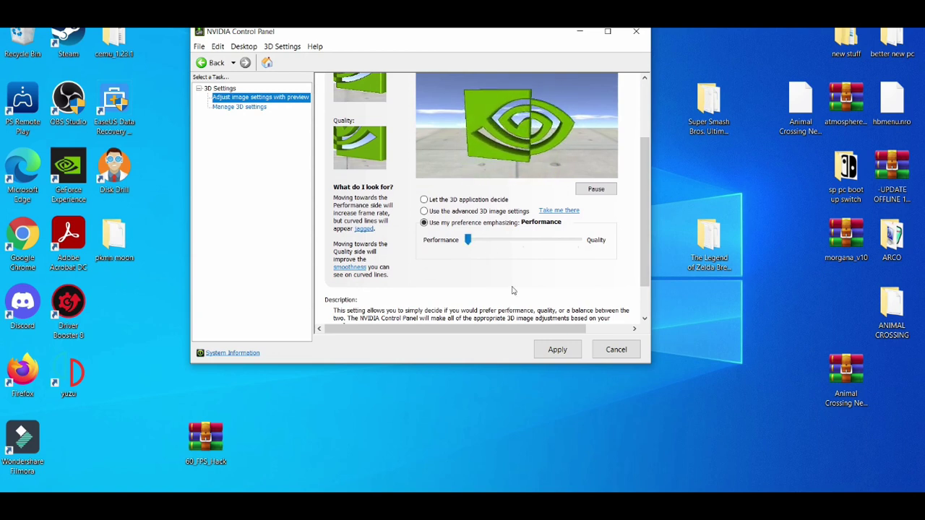
left_click(557, 352)
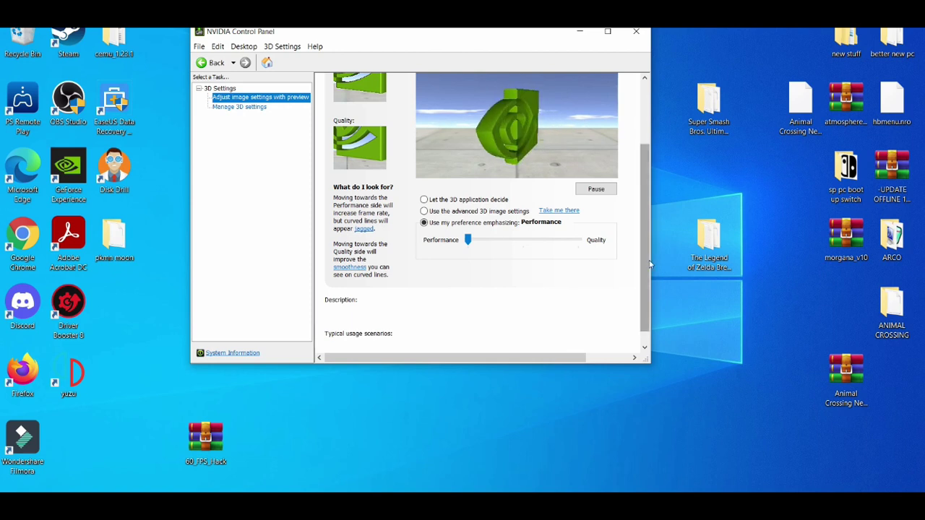
Set the preferred graphics processor in the global 3D settings to High-performance NVIDIA processor, apply it, and review the global feature list
scroll(643, 201, "up", 3)
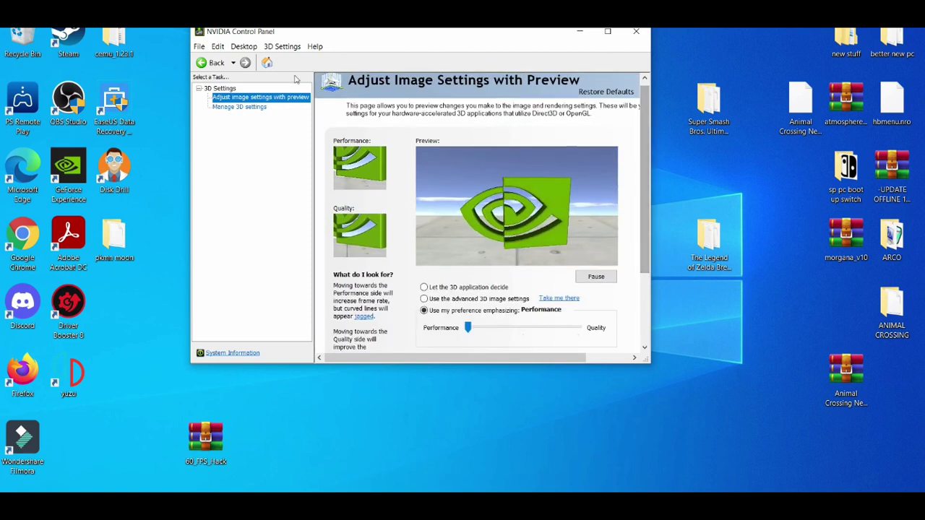
left_click(254, 108)
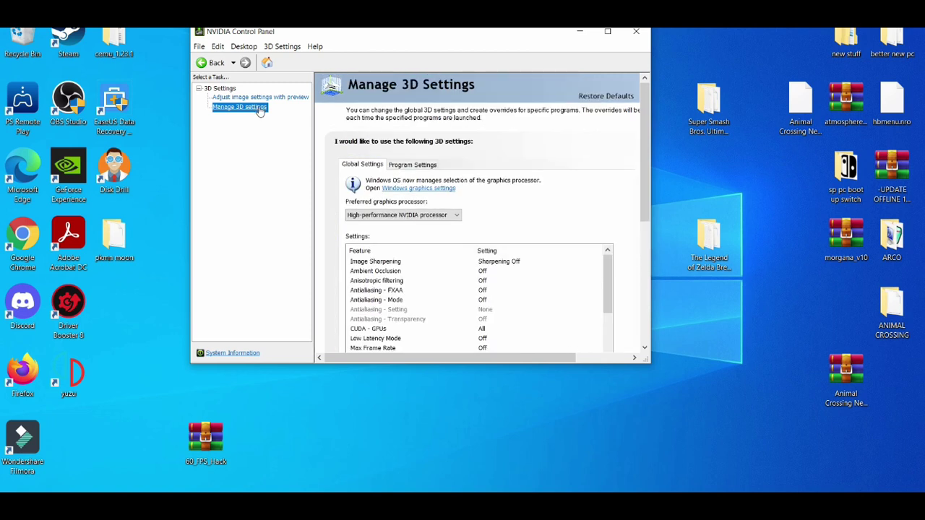
left_click(447, 216)
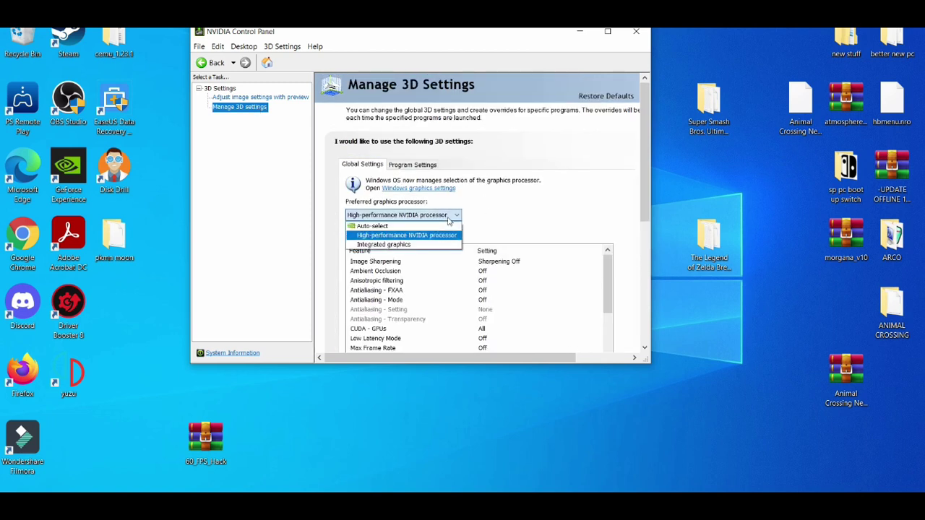
left_click(441, 235)
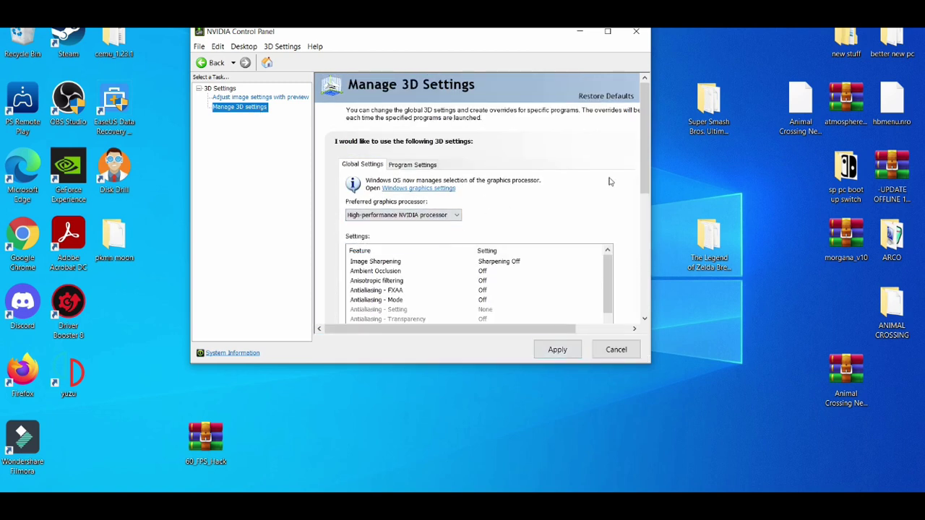
scroll(645, 169, "down", 1)
left_click_drag(645, 169, 643, 205)
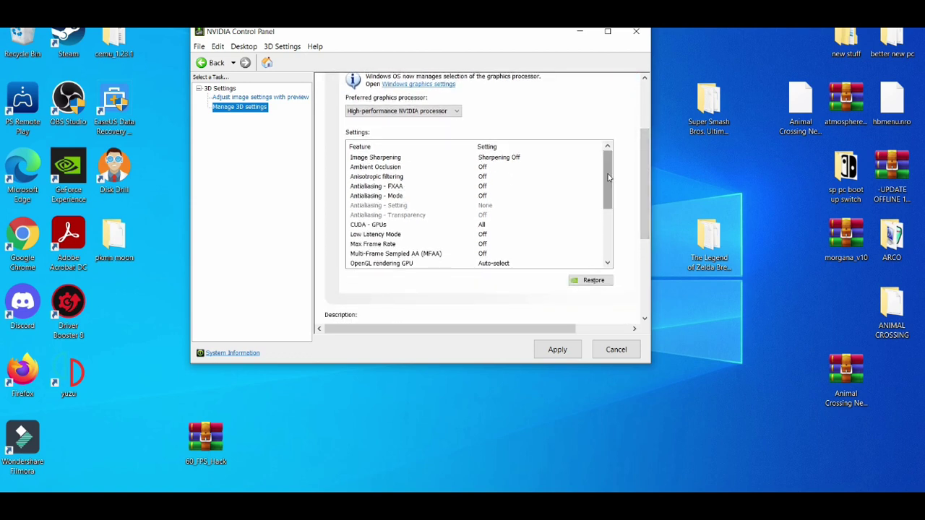
left_click_drag(608, 177, 647, 163)
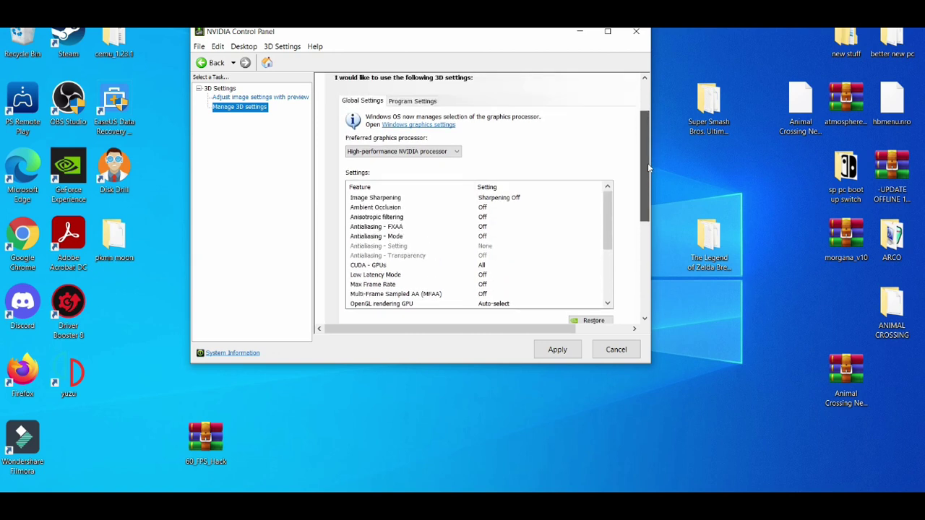
left_click(561, 353)
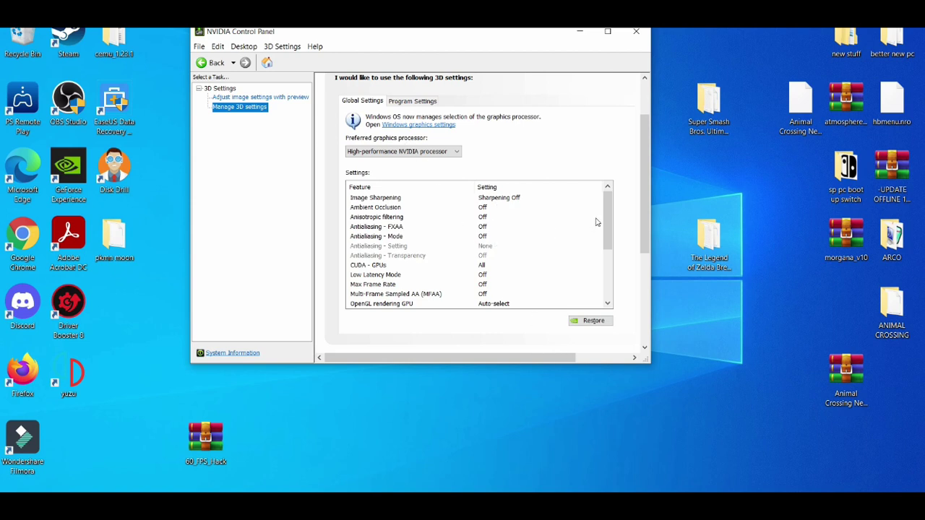
left_click_drag(607, 220, 607, 271)
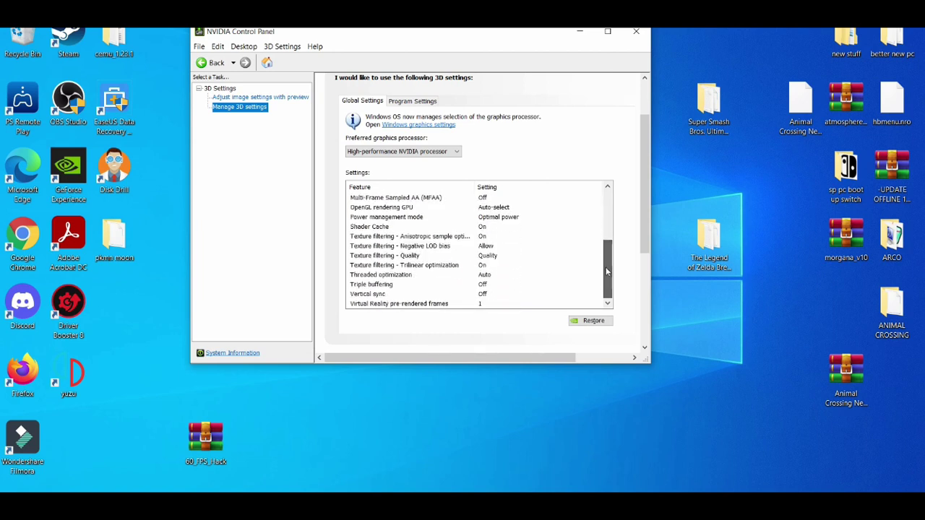
Add yuzu as a customized program in the program-specific 3D settings
left_click(408, 102)
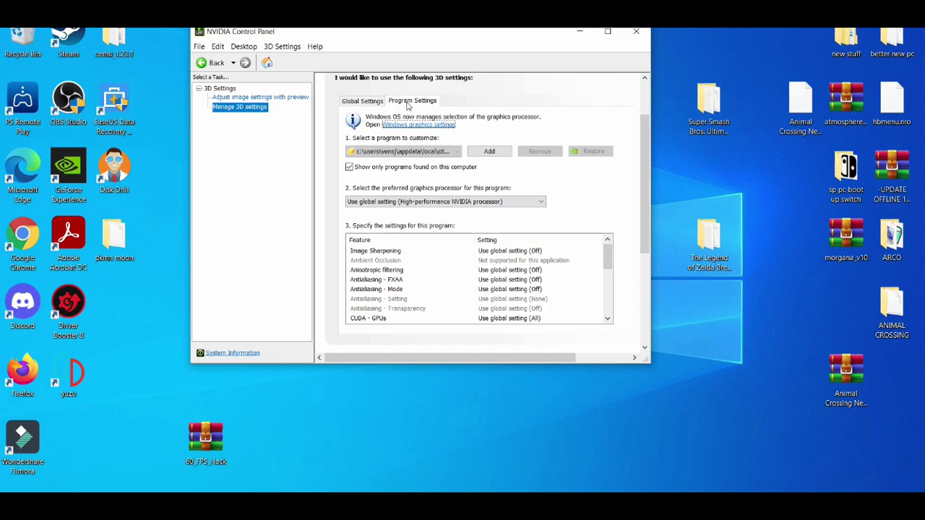
left_click(488, 153)
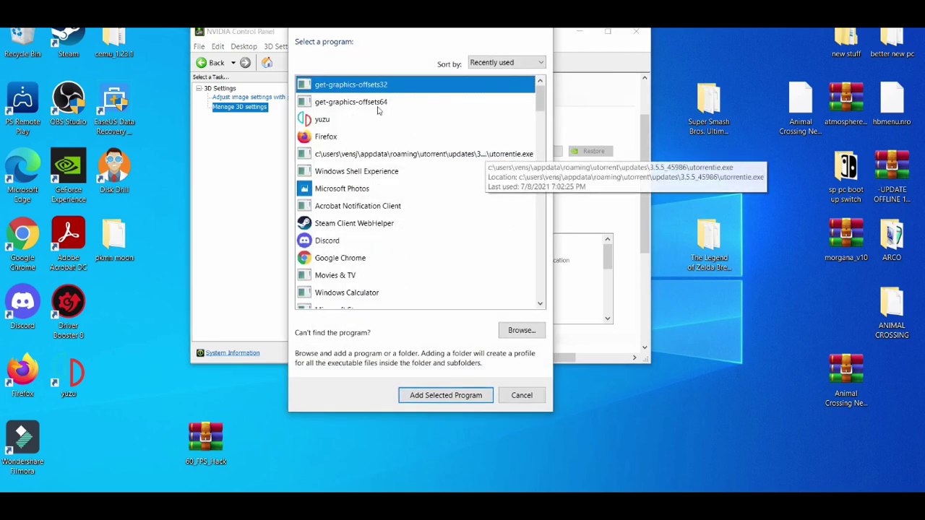
left_click(352, 120)
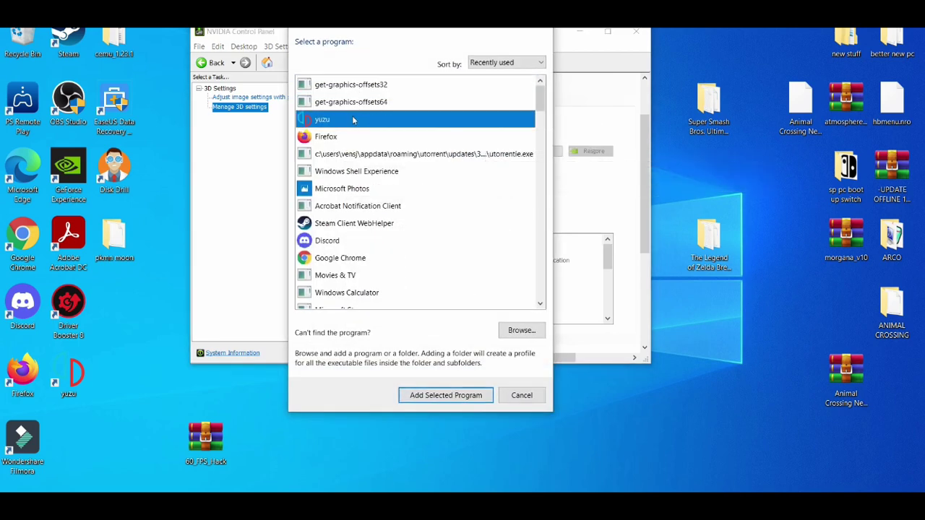
left_click(453, 397)
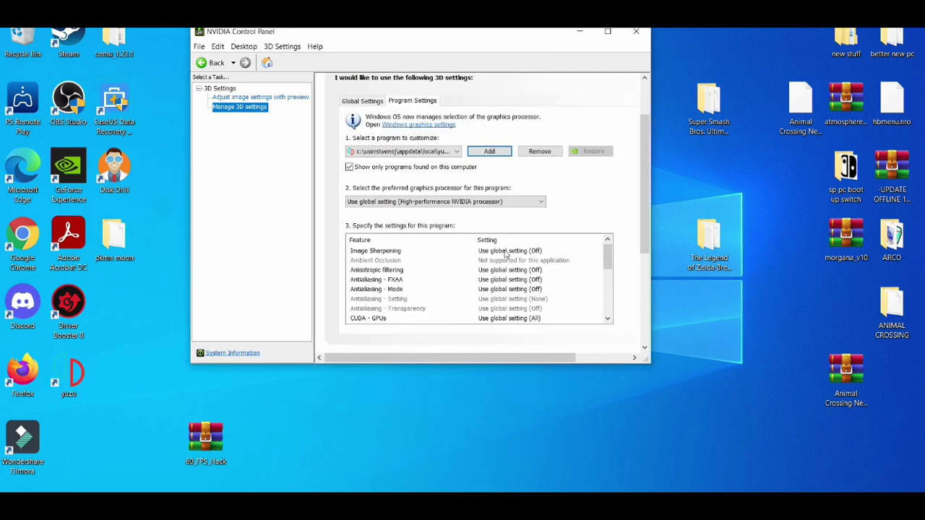
Recheck the global 3D settings, then set yuzu's preferred graphics processor to High-performance NVIDIA processor and apply it
left_click_drag(648, 187, 648, 156)
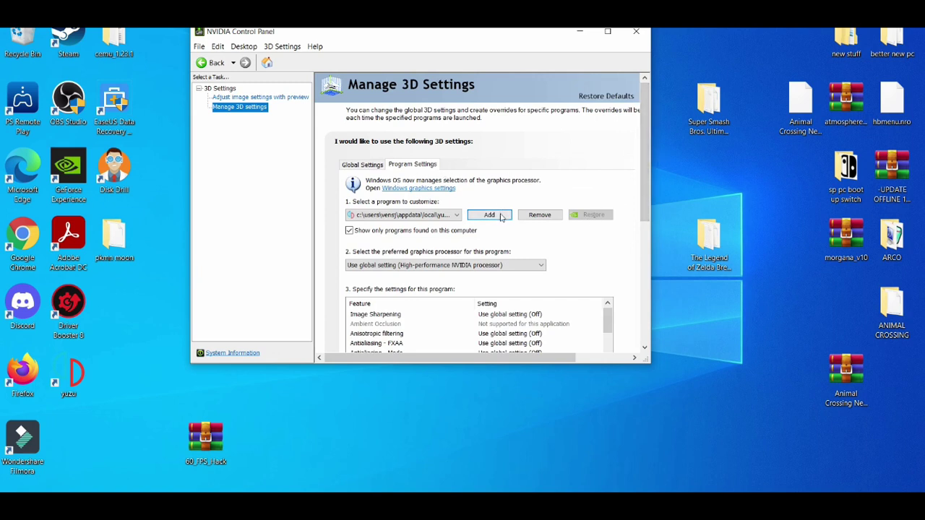
left_click(362, 164)
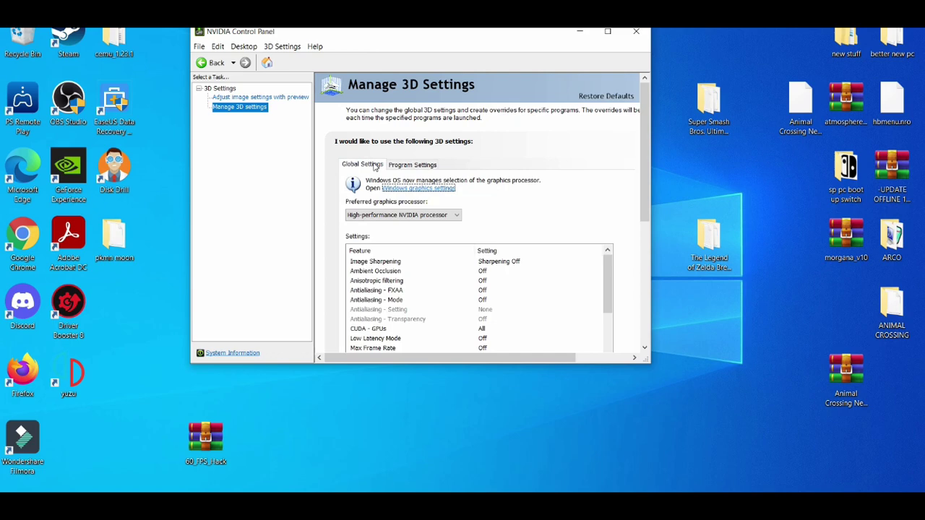
mouse_move(647, 128)
left_mouse_down()
mouse_move(648, 262)
mouse_move(647, 128)
left_mouse_up()
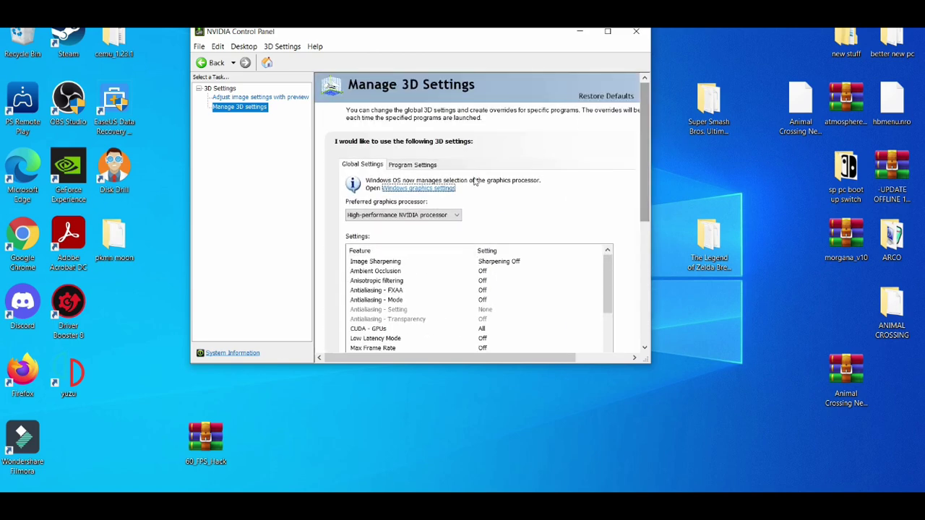
left_click(425, 166)
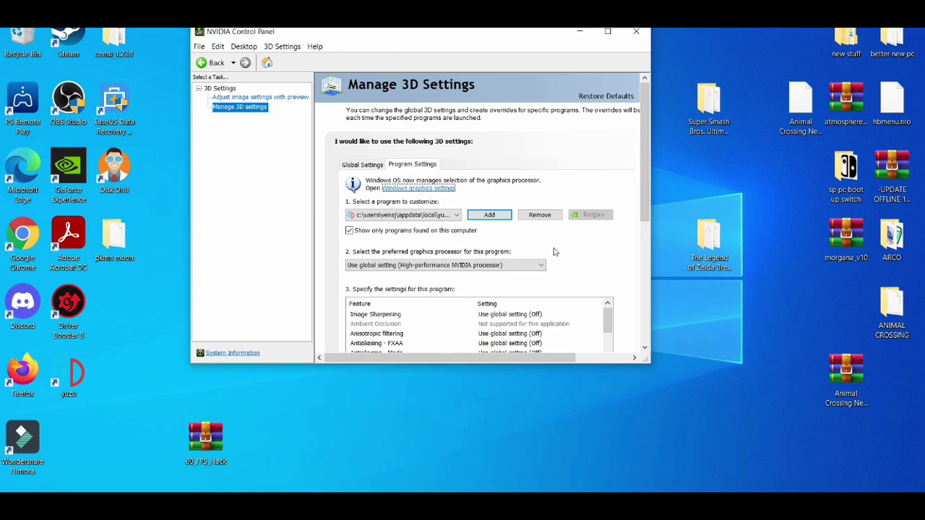
left_click(540, 265)
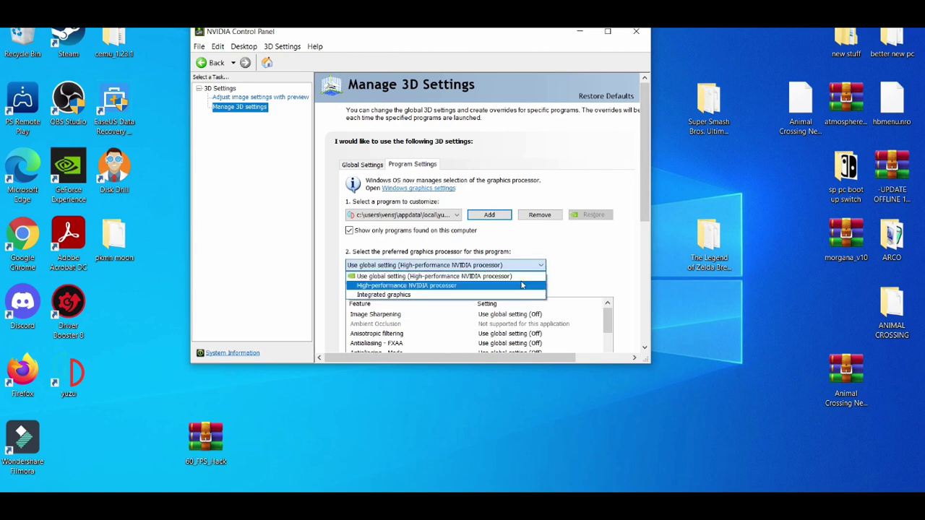
left_click(521, 285)
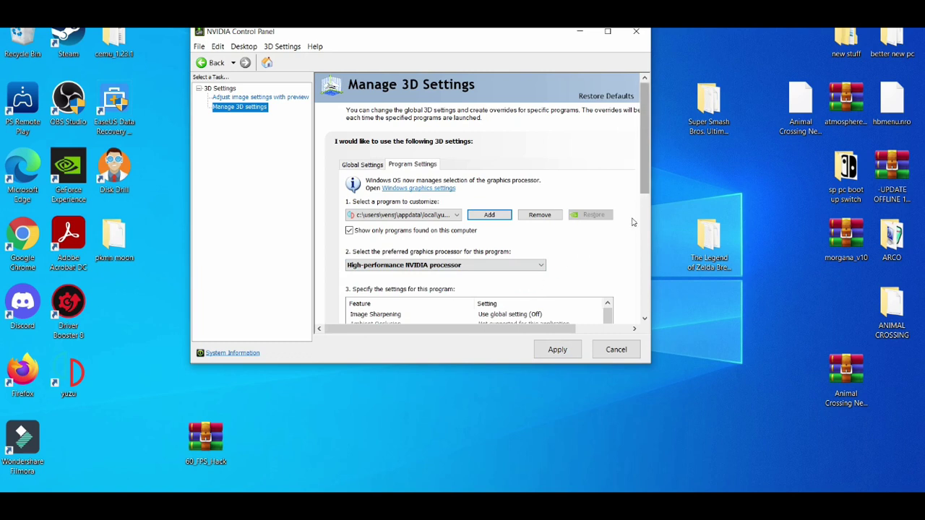
left_click(554, 349)
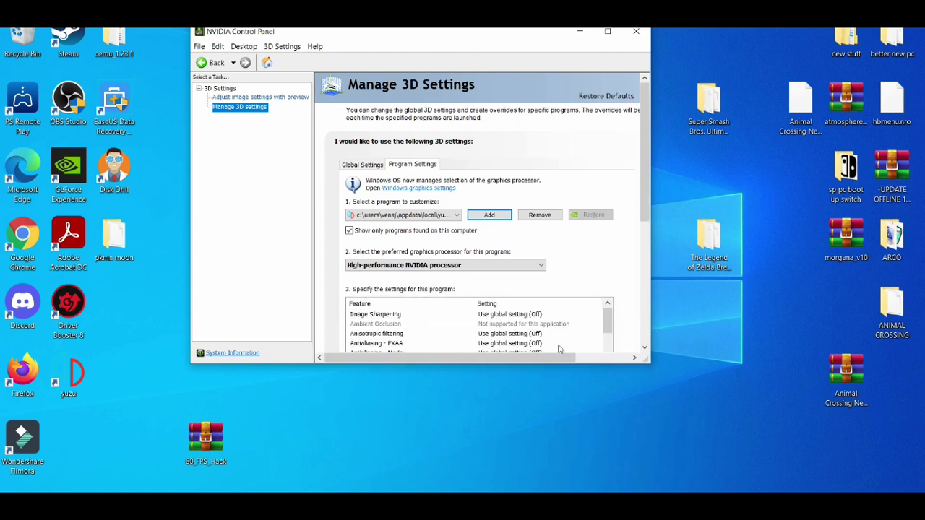
Close NVIDIA Control Panel, switch back to yuzu, and move its window closer to the middle of the desktop
left_click(639, 32)
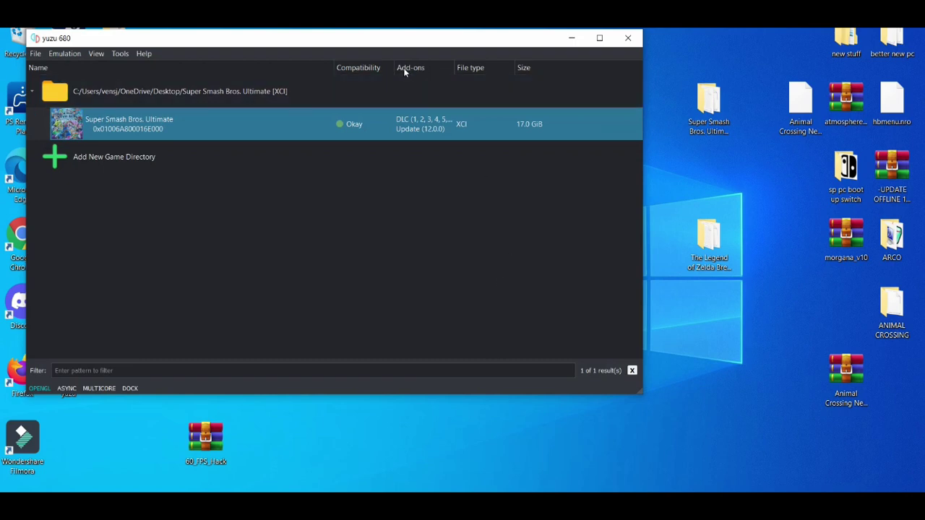
left_click_drag(388, 42, 481, 40)
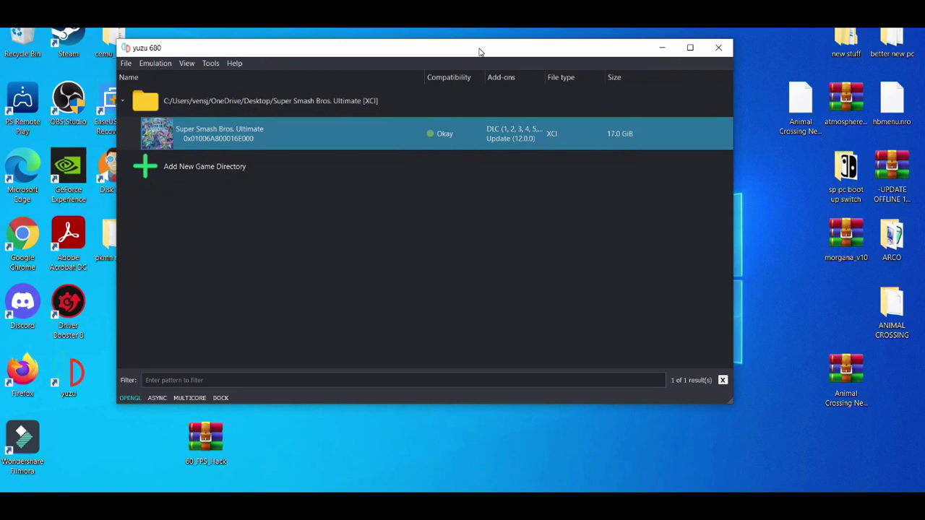